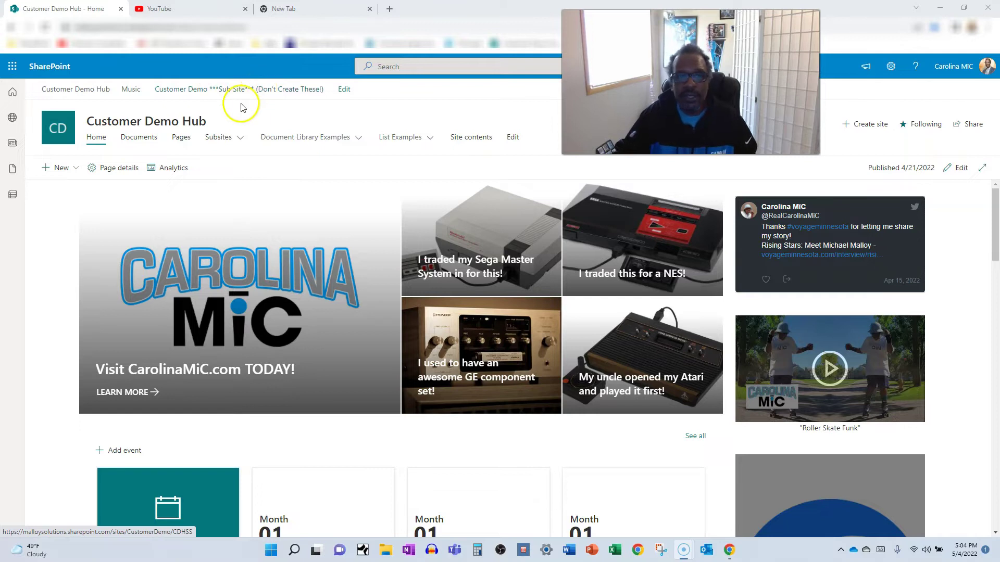
# Open Viewer Question 1.aspx from the hub's Pages, follow its Documents link, then return
pyautogui.click(182, 138)
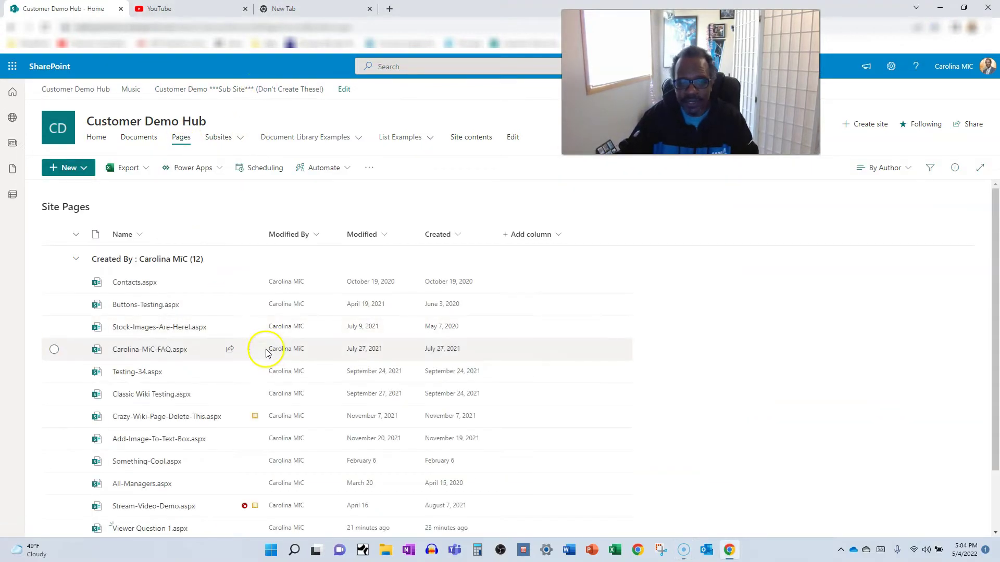
pyautogui.scroll(-1, 239, 375)
pyautogui.click(143, 478)
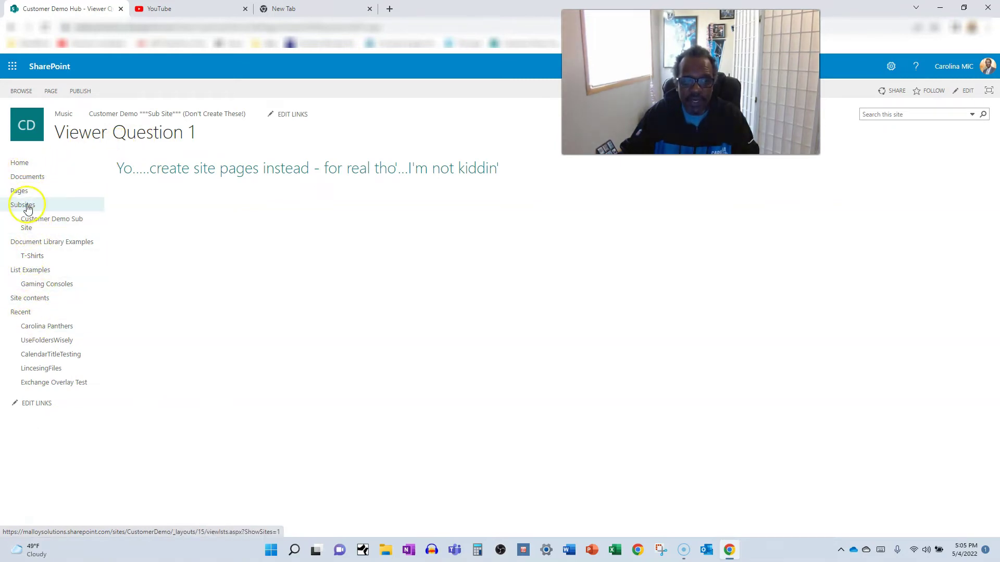
pyautogui.click(26, 178)
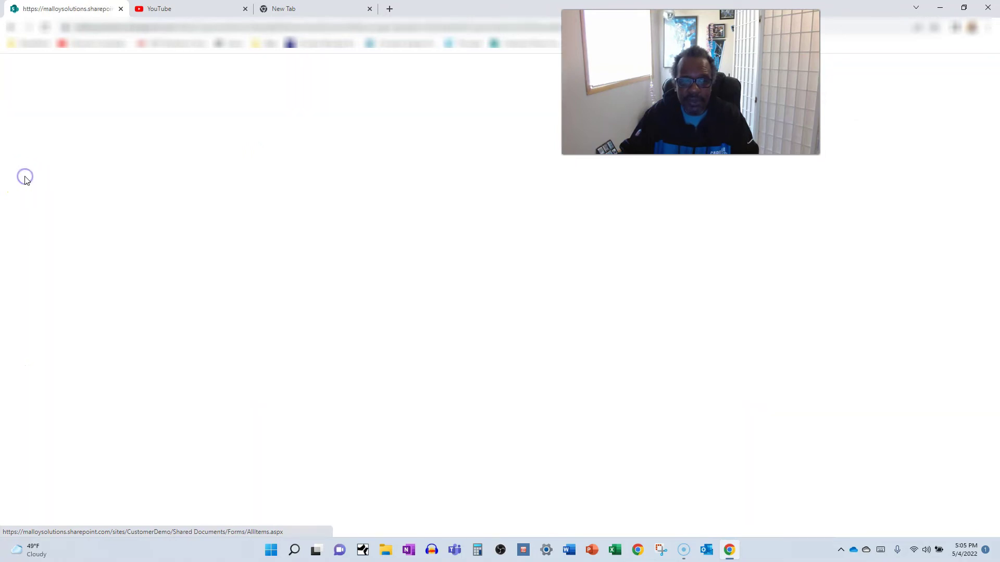
pyautogui.click(13, 29)
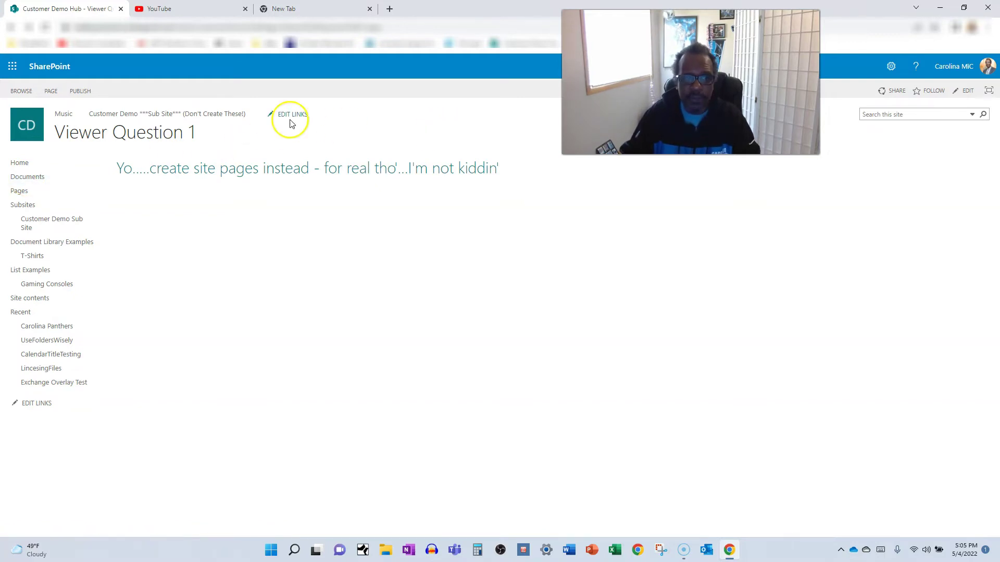
# From View All Pages, create a classic wiki page named 'Testing 2' and save it
pyautogui.click(52, 96)
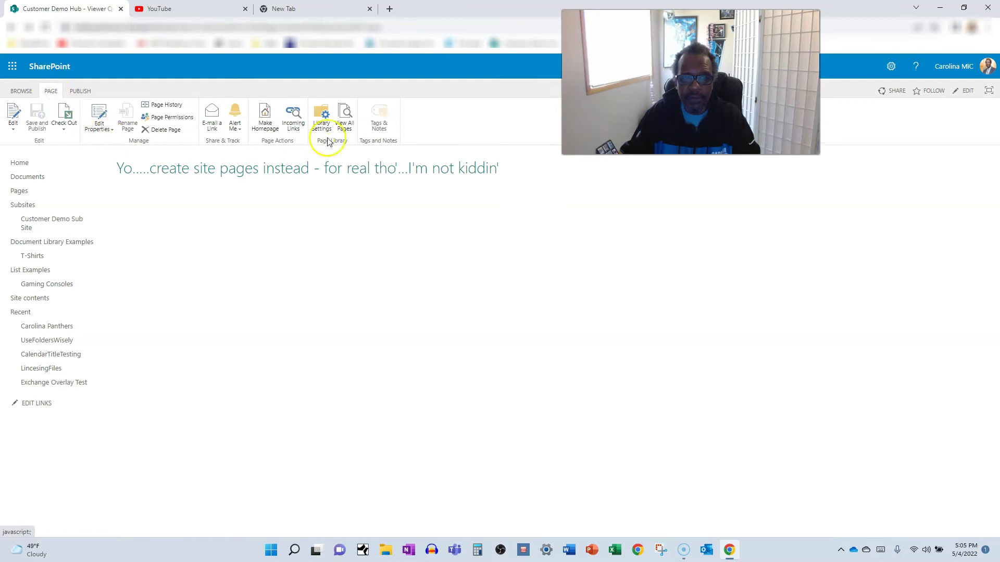
pyautogui.click(348, 115)
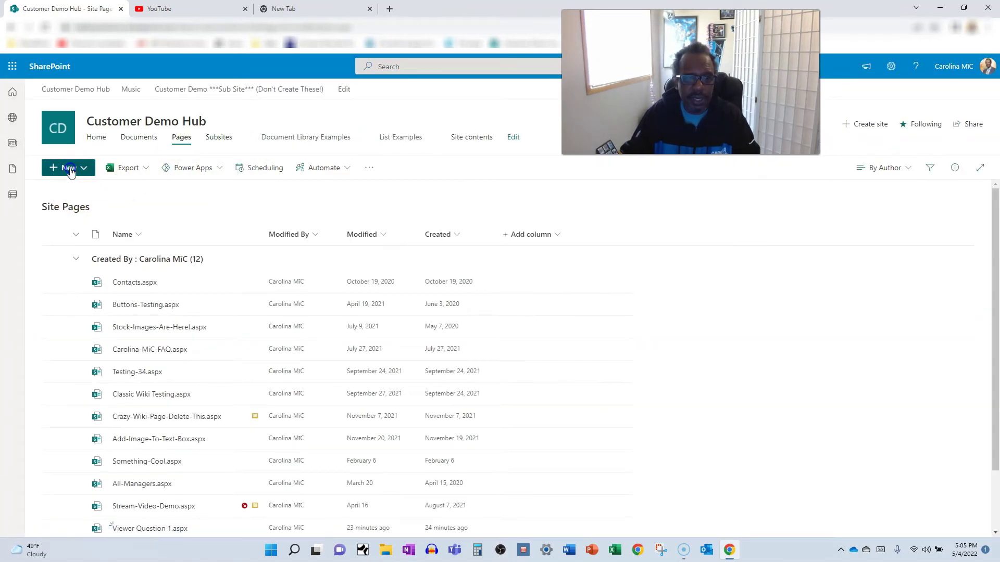
pyautogui.click(69, 210)
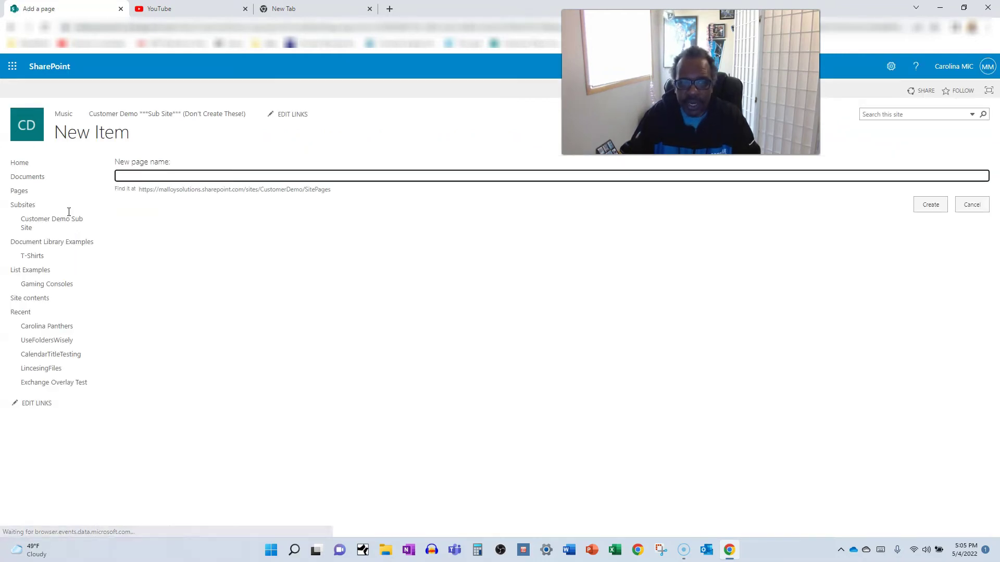
pyautogui.click(152, 180)
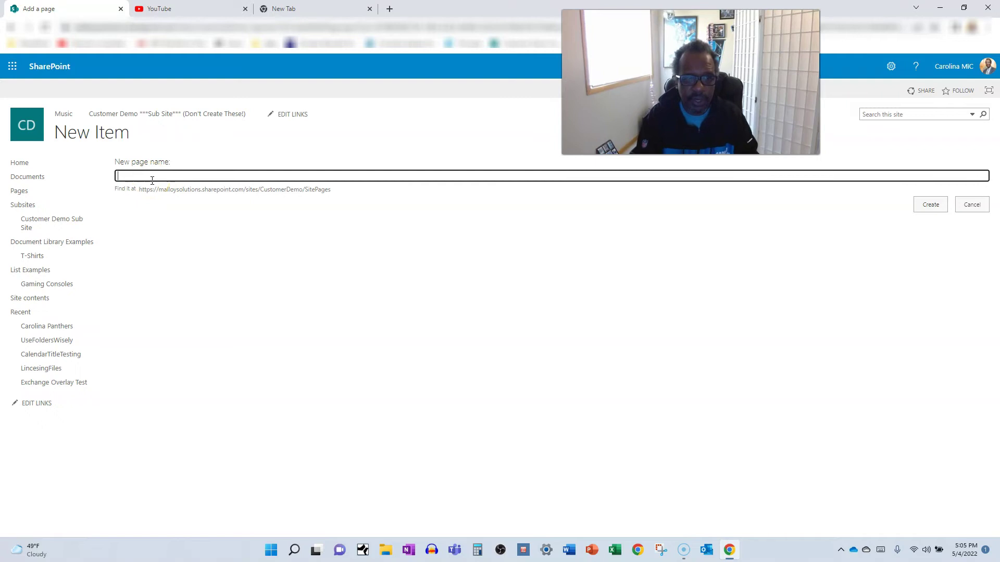
pyautogui.write('Testing 2')
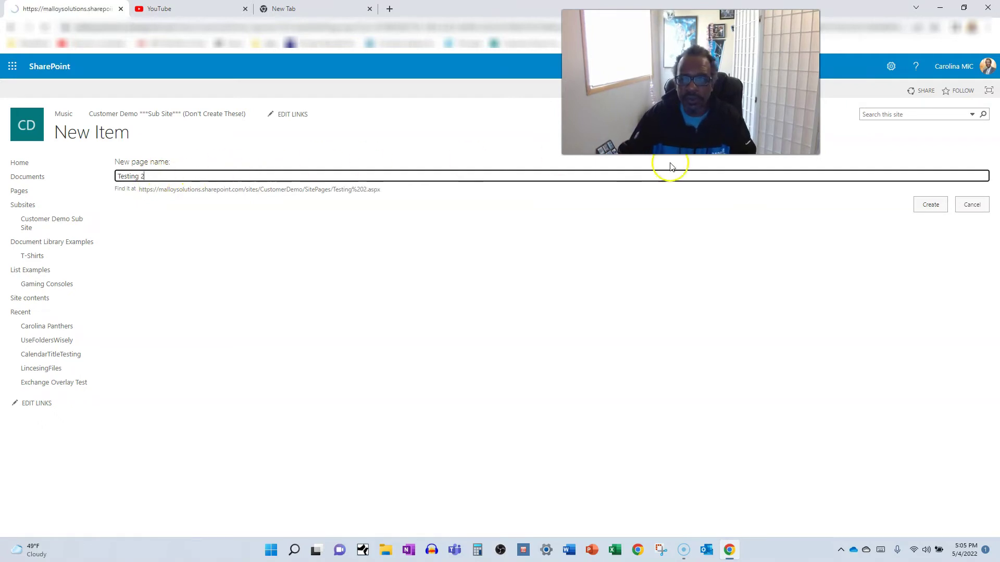
pyautogui.write('dfsdfsdf')
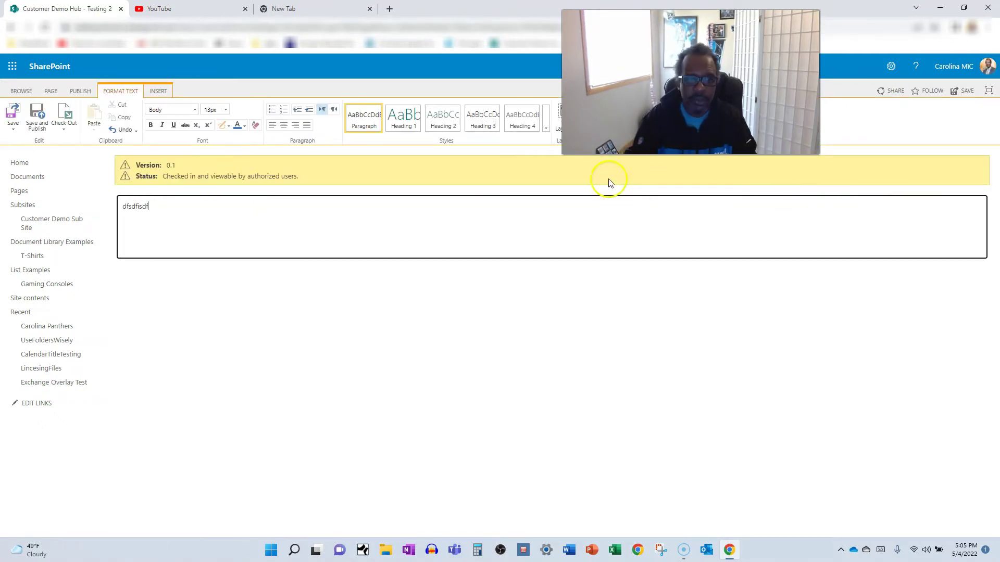
pyautogui.click(37, 119)
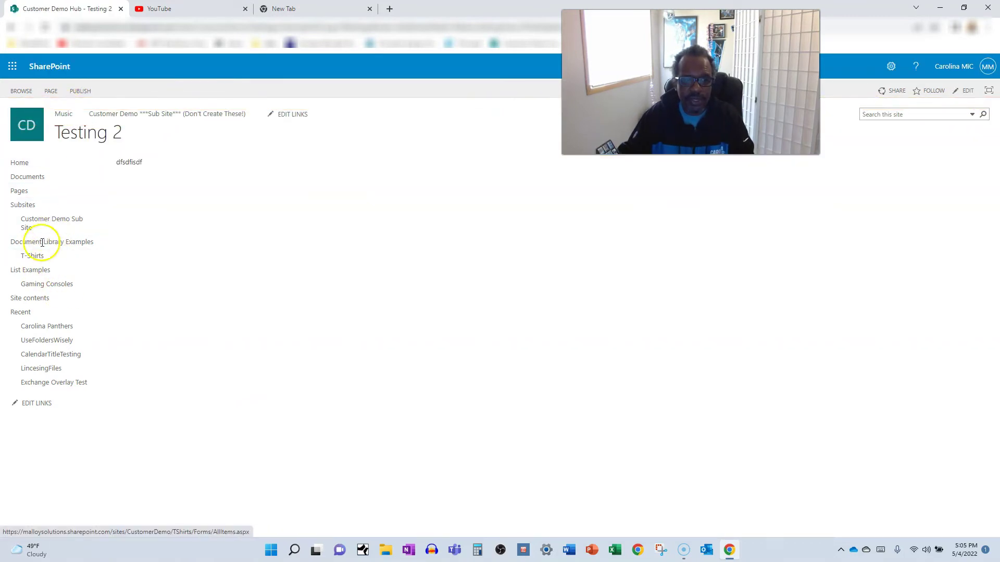
# Open Viewer Question 1.aspx in a new tab from the hub's Site Pages list
pyautogui.click(50, 91)
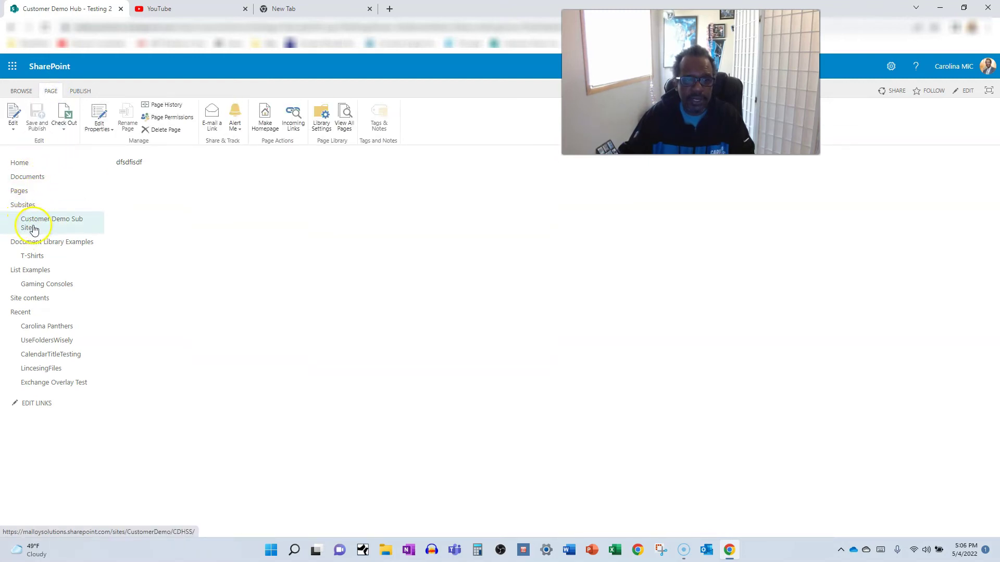
pyautogui.click(345, 117)
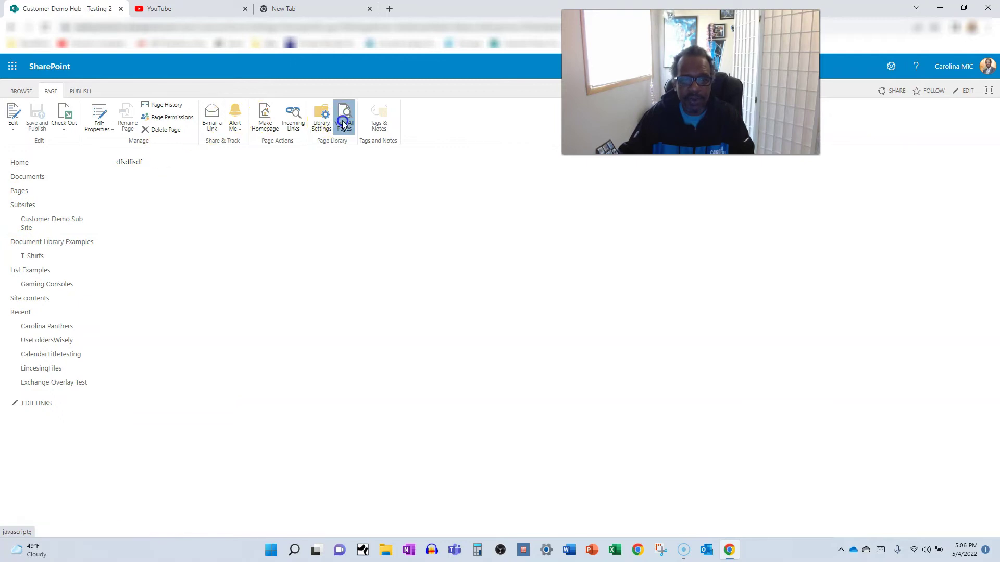
pyautogui.scroll(-2, 153, 440)
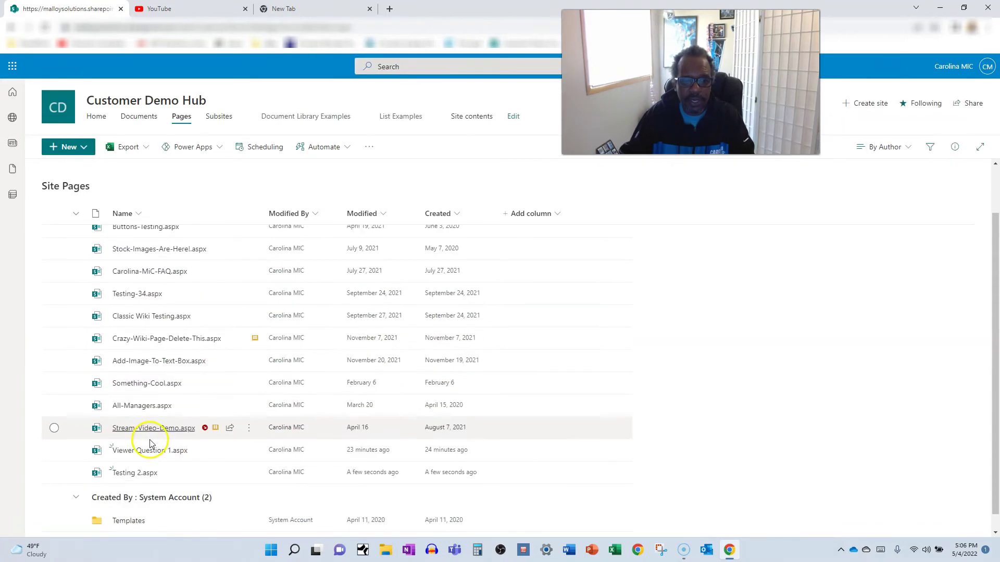
pyautogui.click(134, 479)
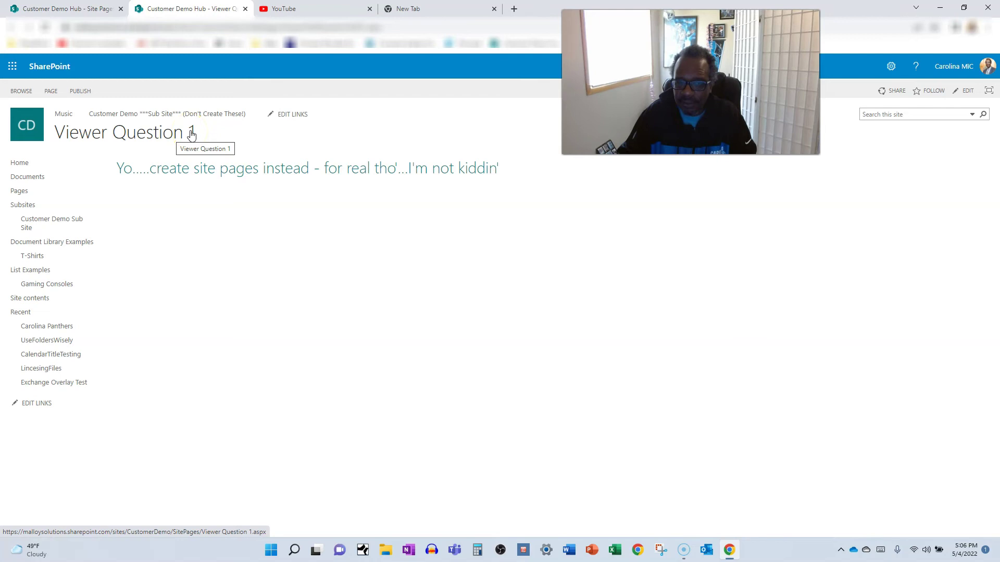
# Follow the Customer Demo Sub Site breadcrumb link to the sub site's home page
pyautogui.click(192, 136)
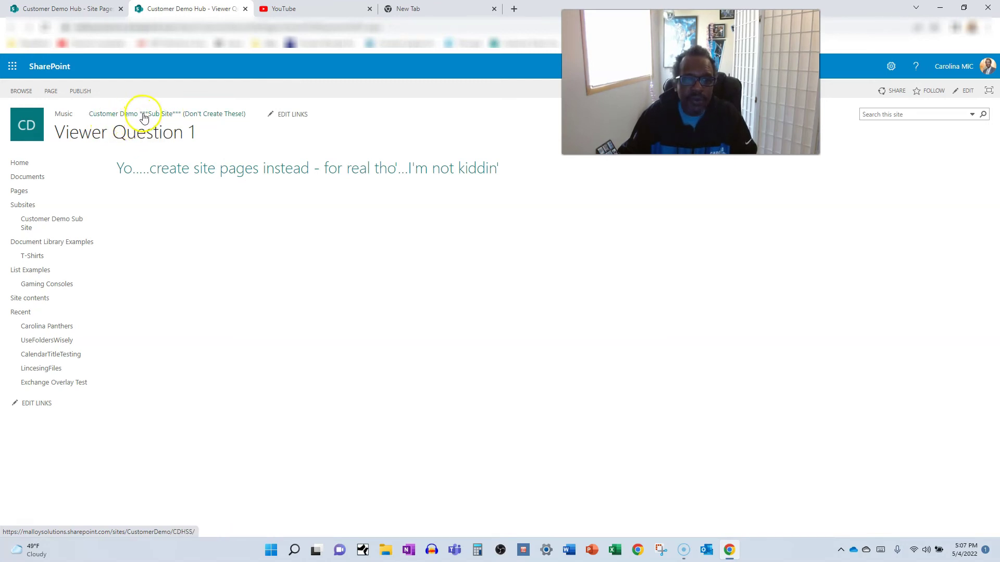
pyautogui.click(143, 116)
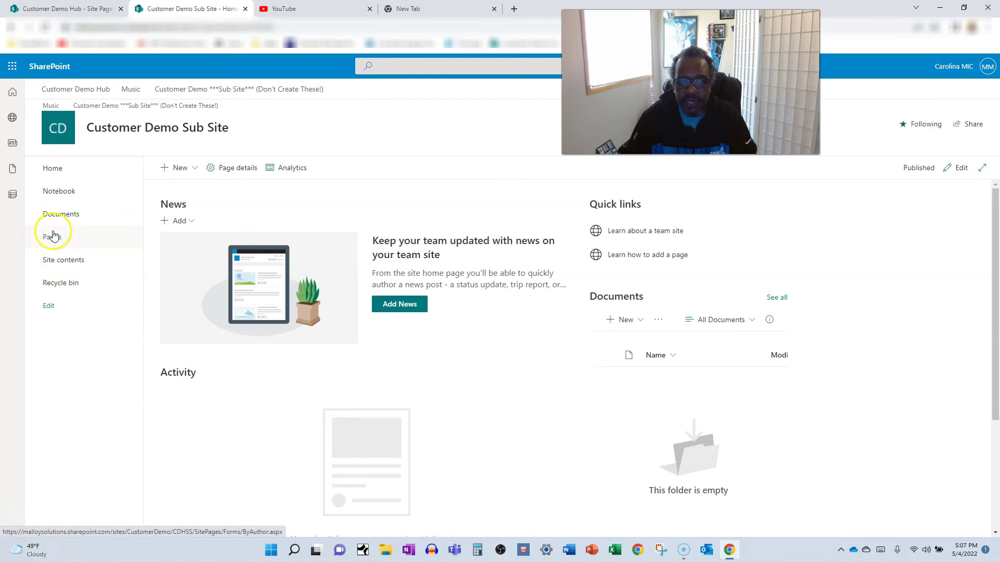
# Check the hub's Documents library from Viewer Question 1, then return to that page
pyautogui.click(12, 29)
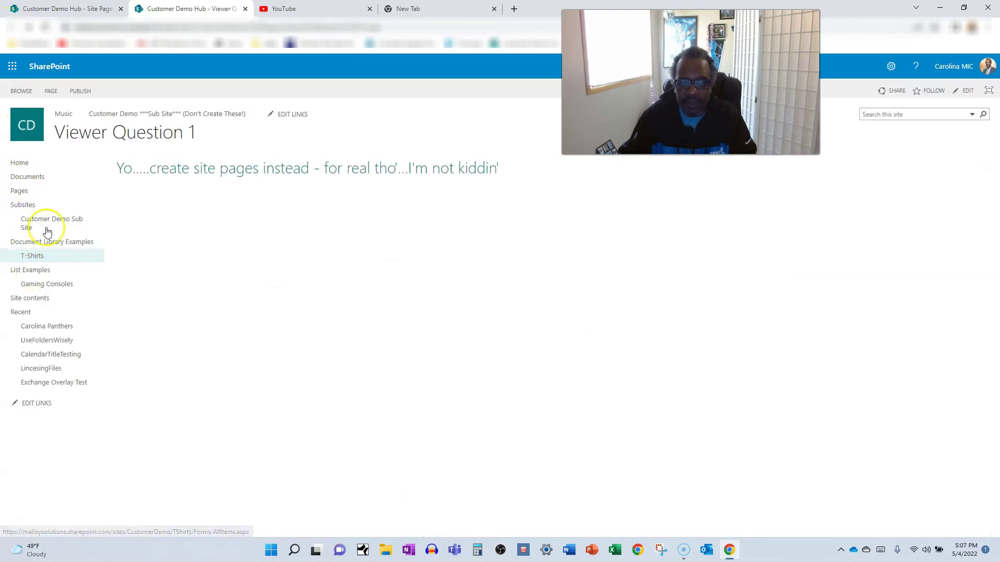
pyautogui.click(28, 178)
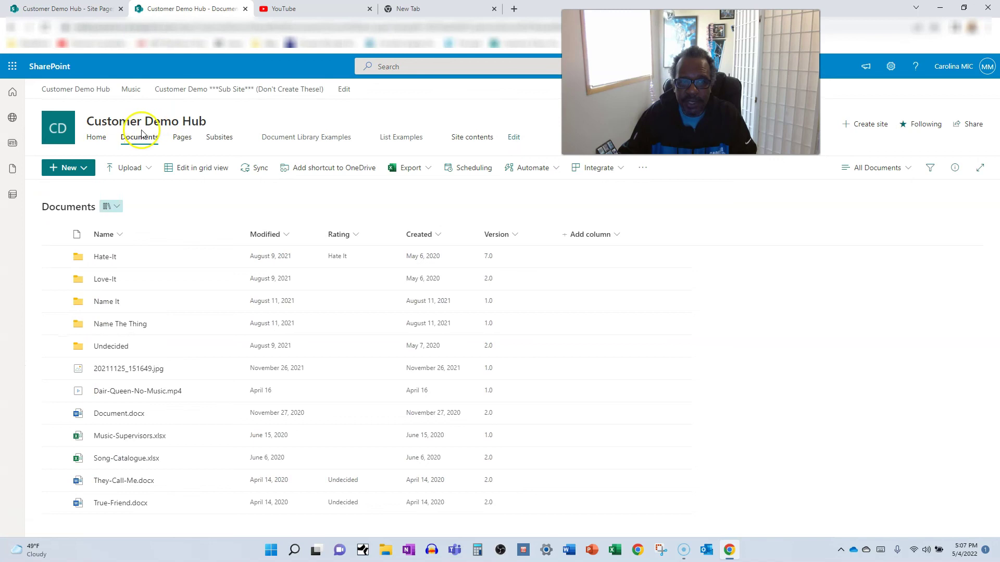
pyautogui.click(11, 28)
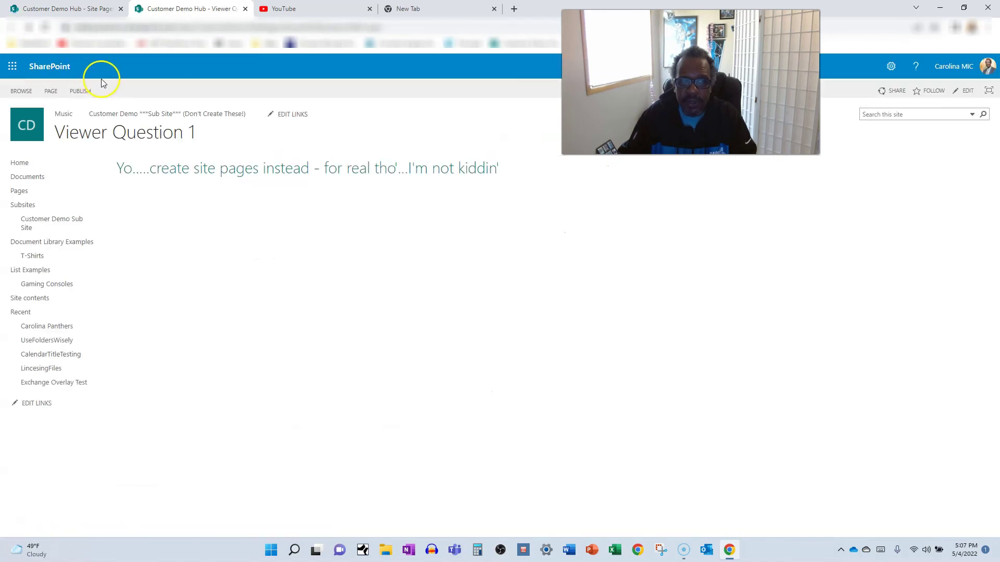
# View the sub site's empty Documents library, then its Pages library listing only Home.aspx
pyautogui.click(128, 116)
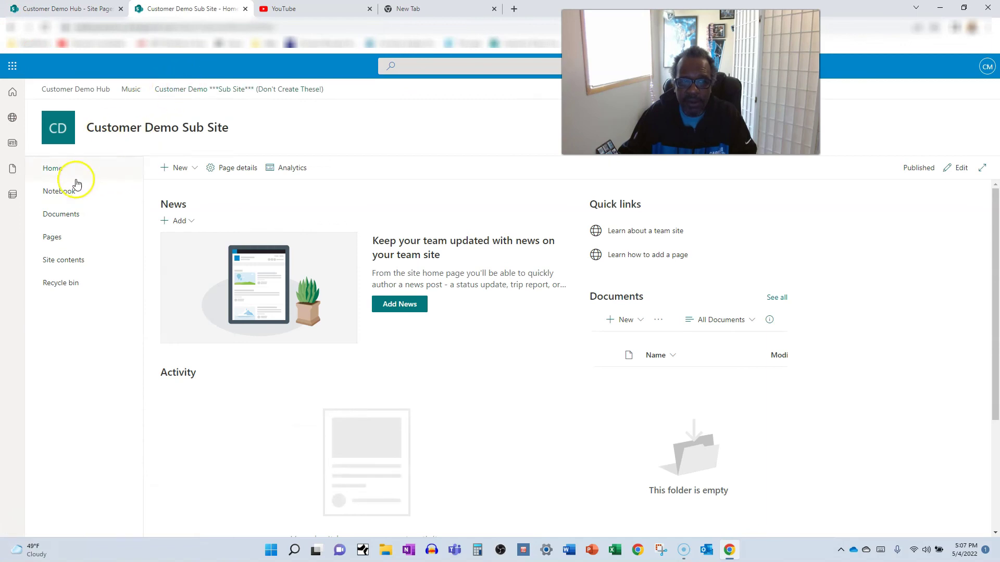
pyautogui.click(63, 220)
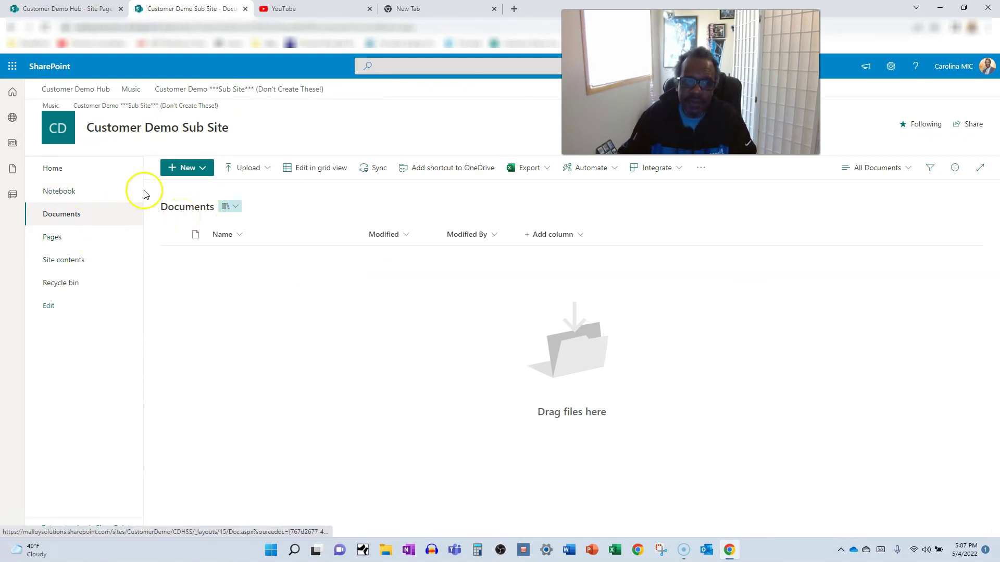
pyautogui.click(303, 127)
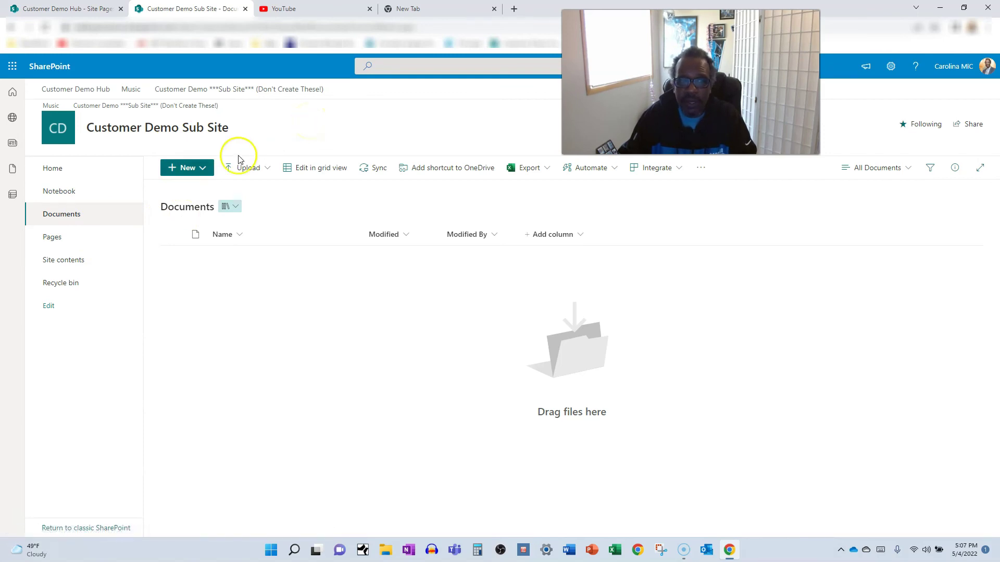
pyautogui.click(59, 240)
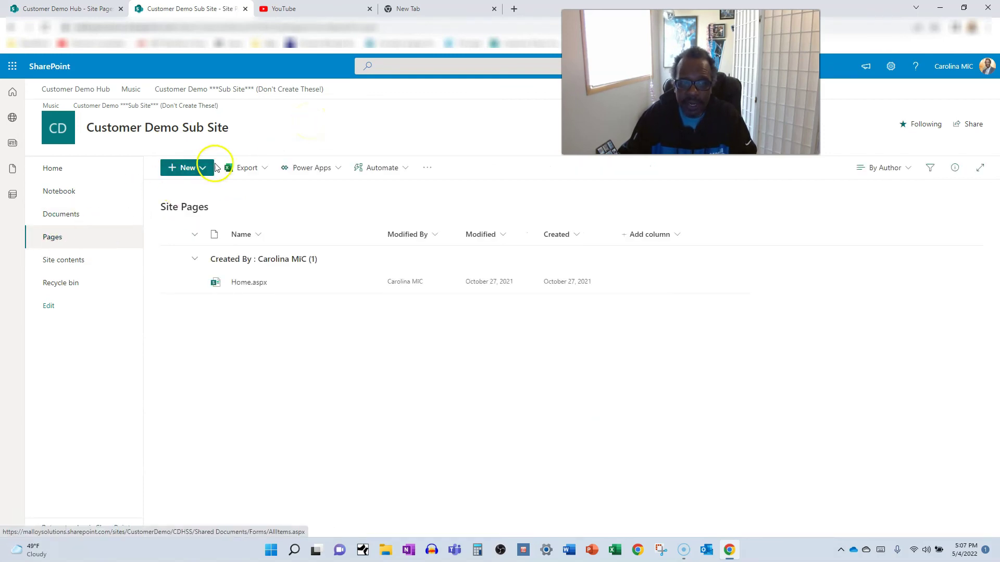
# Add a classic wiki page 'Wow' to the sub site and view its own quick launch
pyautogui.click(204, 168)
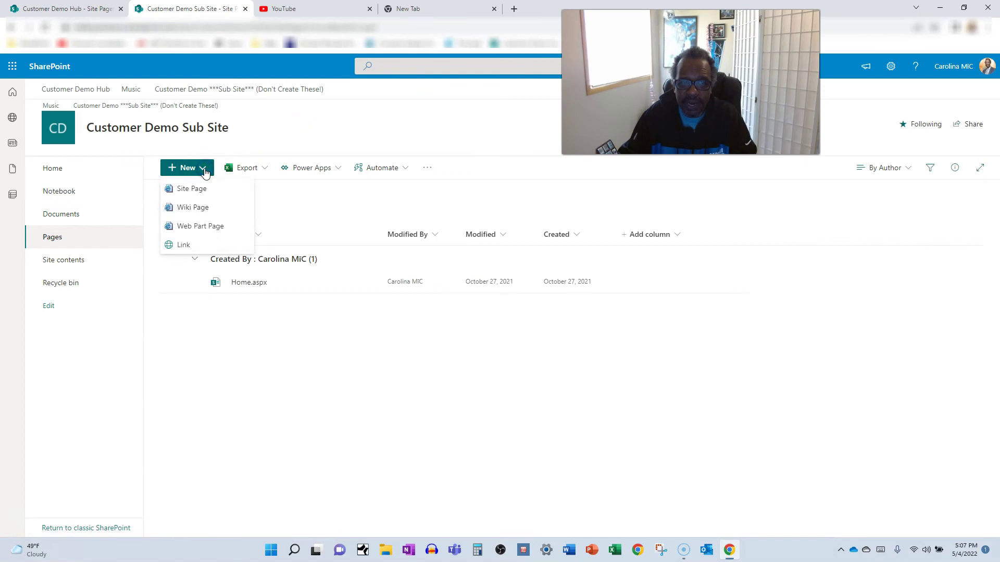
pyautogui.click(185, 210)
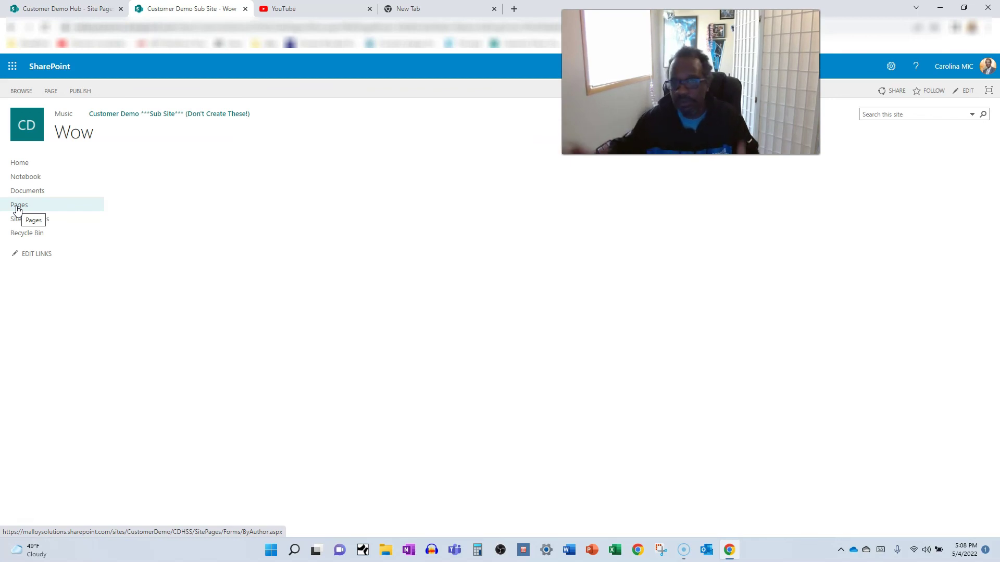
pyautogui.click(14, 219)
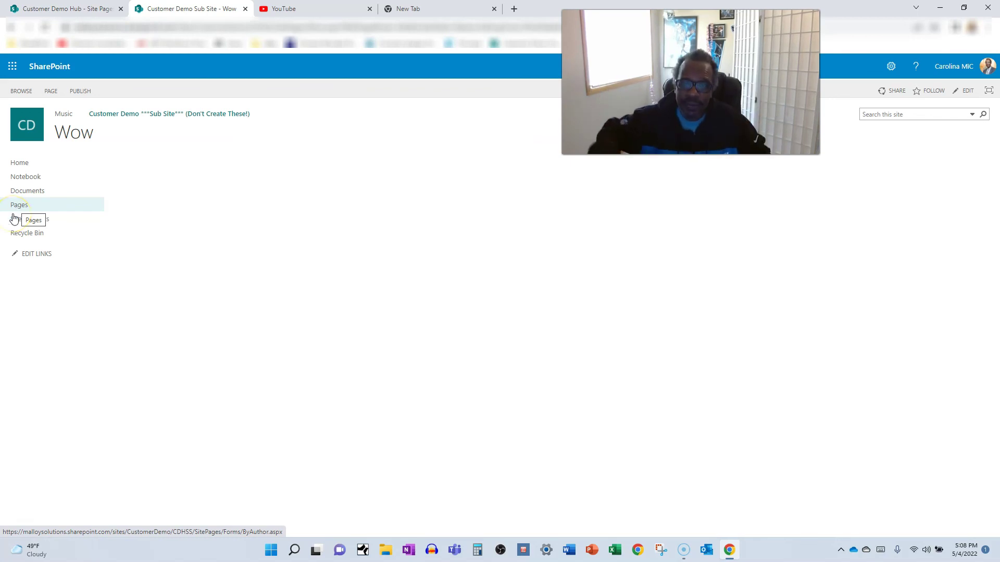